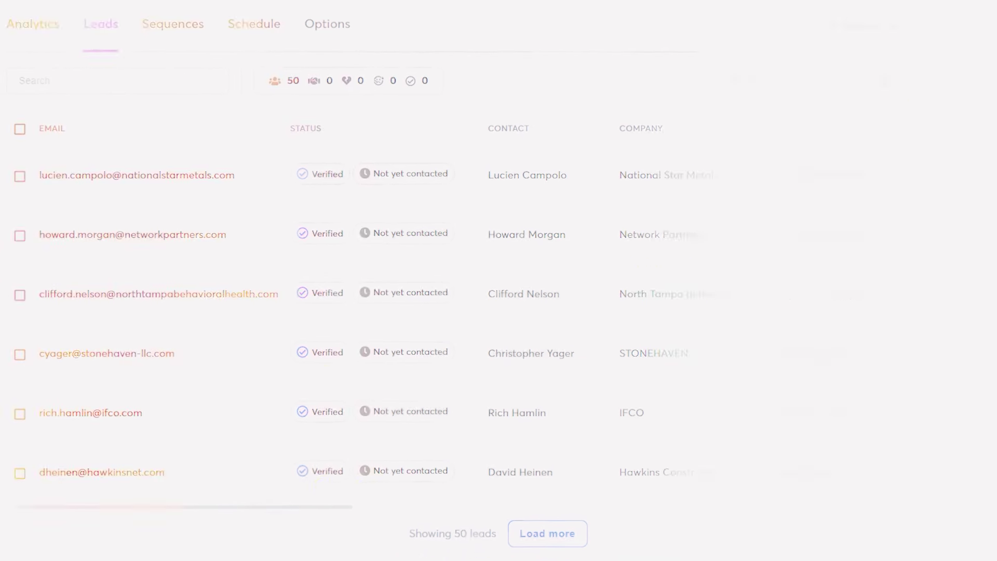
Scroll through the Lead Finder People page, whose filters are still empty
scroll(219, 411, down, 2)
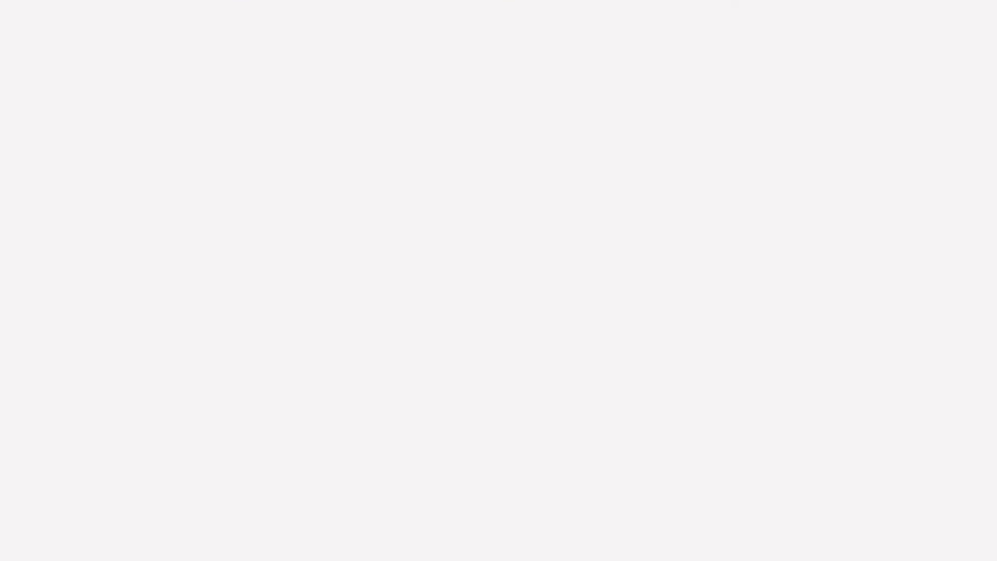
scroll(499, 312, down, 3)
scroll(499, 311, down, 3)
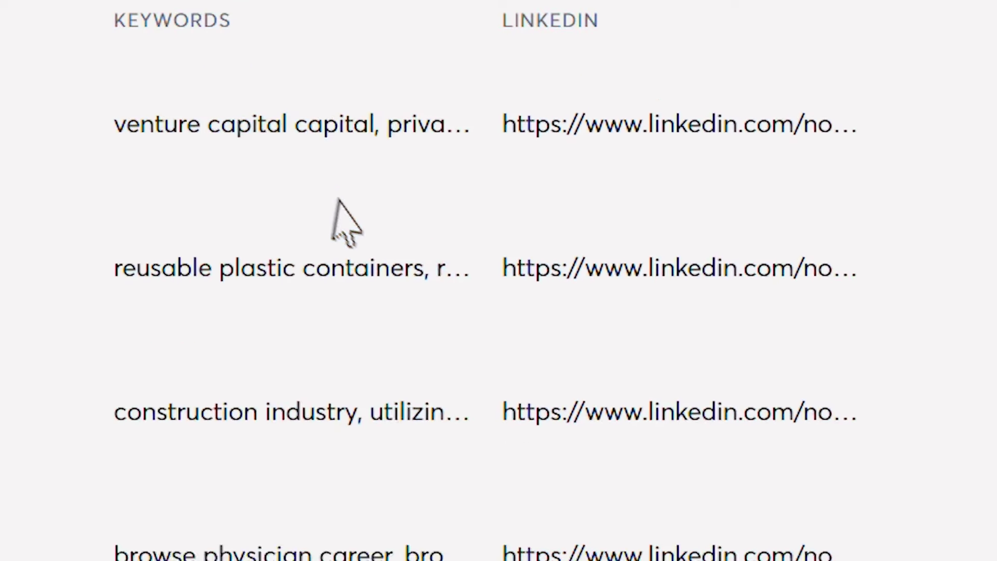
scroll(334, 223, down, 5)
scroll(566, 416, down, 3)
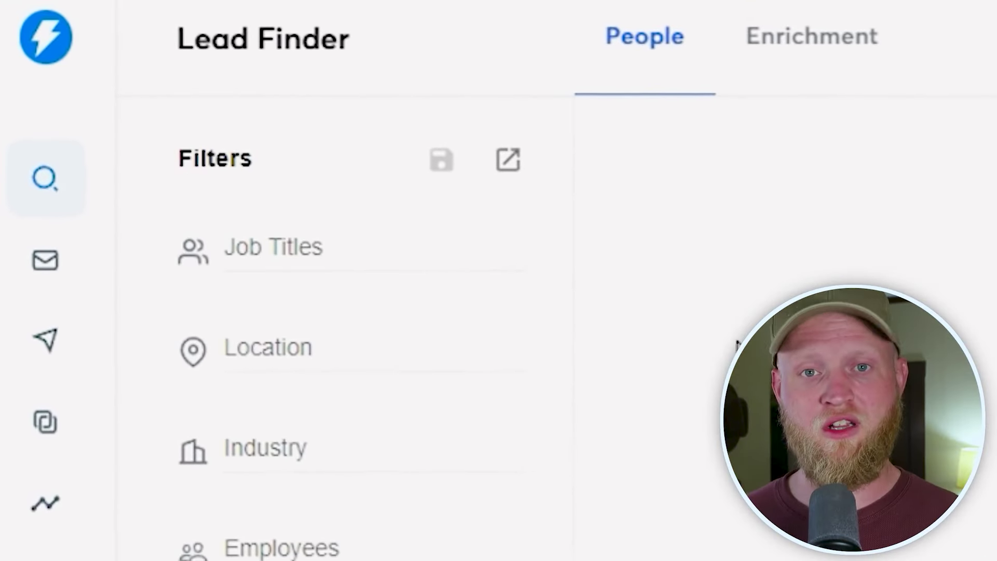
Filter the people search to the CEO job title in the United States
text(Ceo)
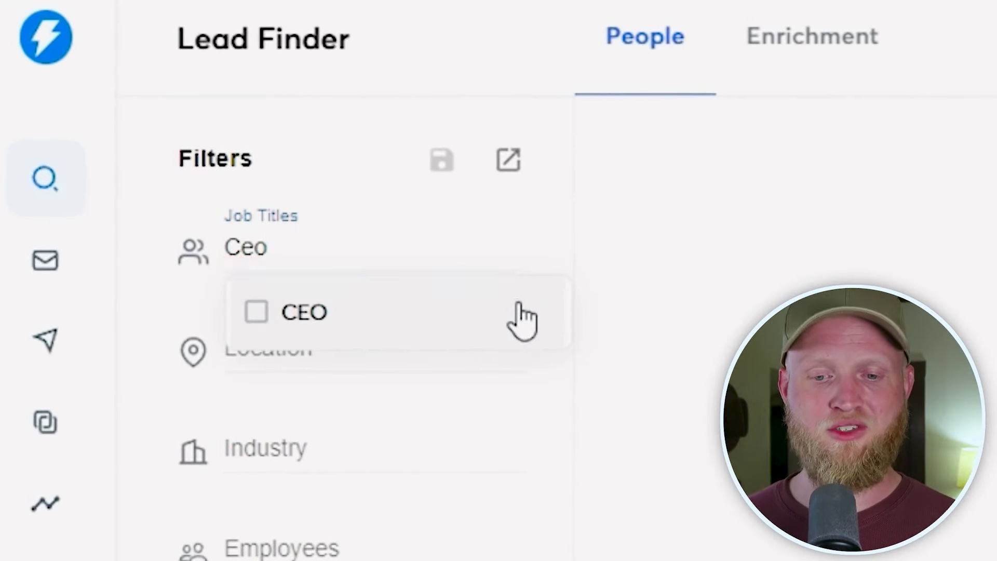
click(522, 319)
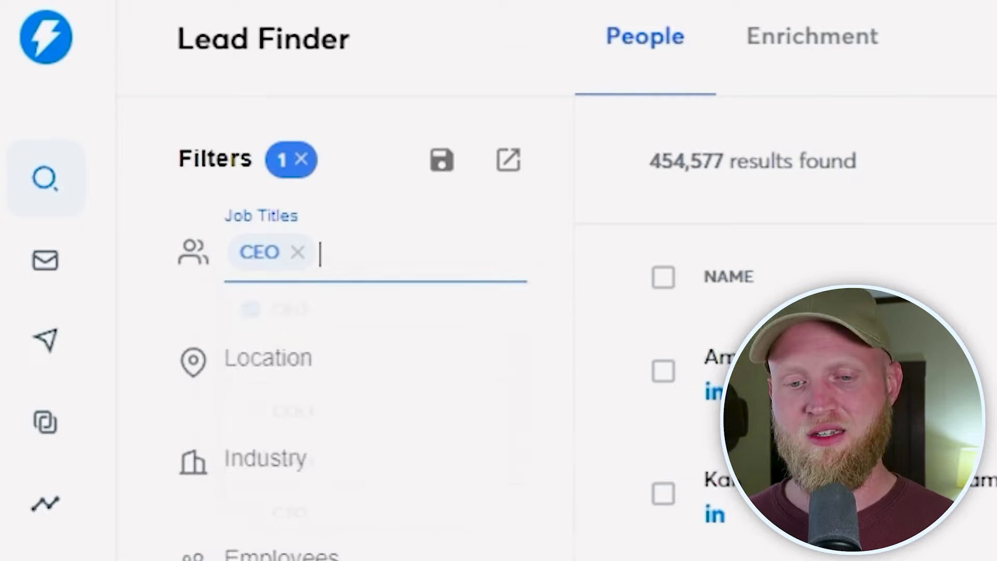
click(350, 371)
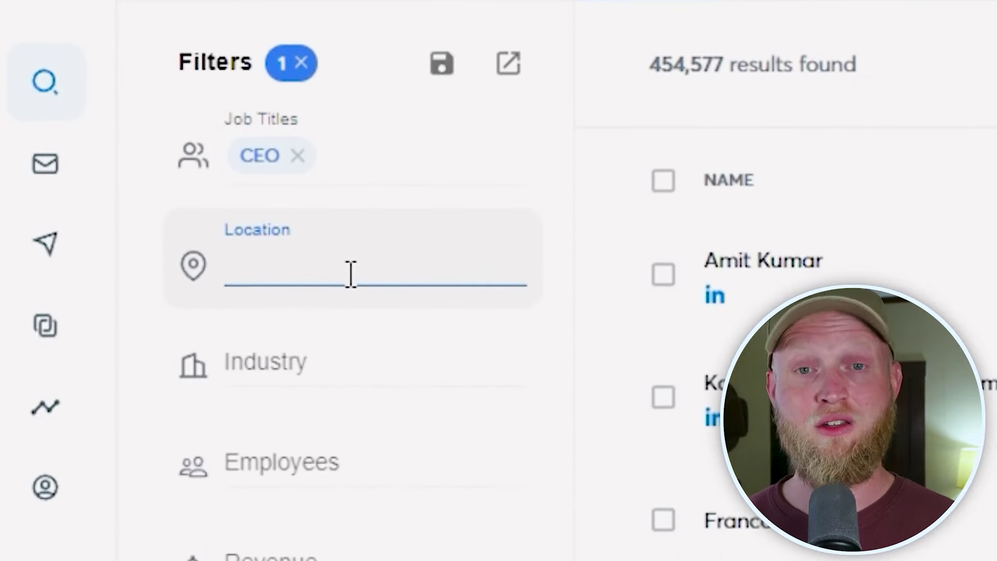
text(united sta)
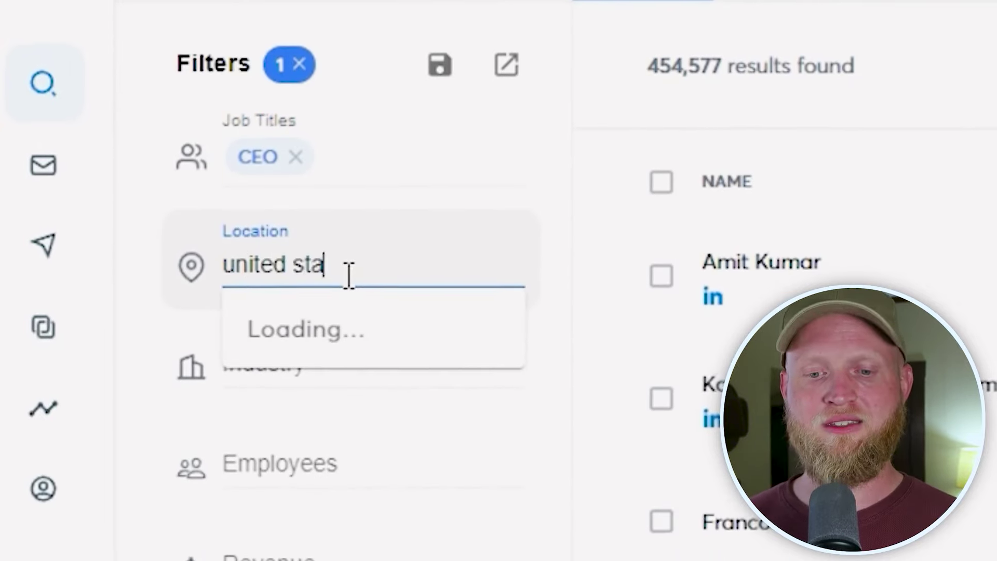
key(Return)
drag(649, 64, 755, 63)
click(533, 221)
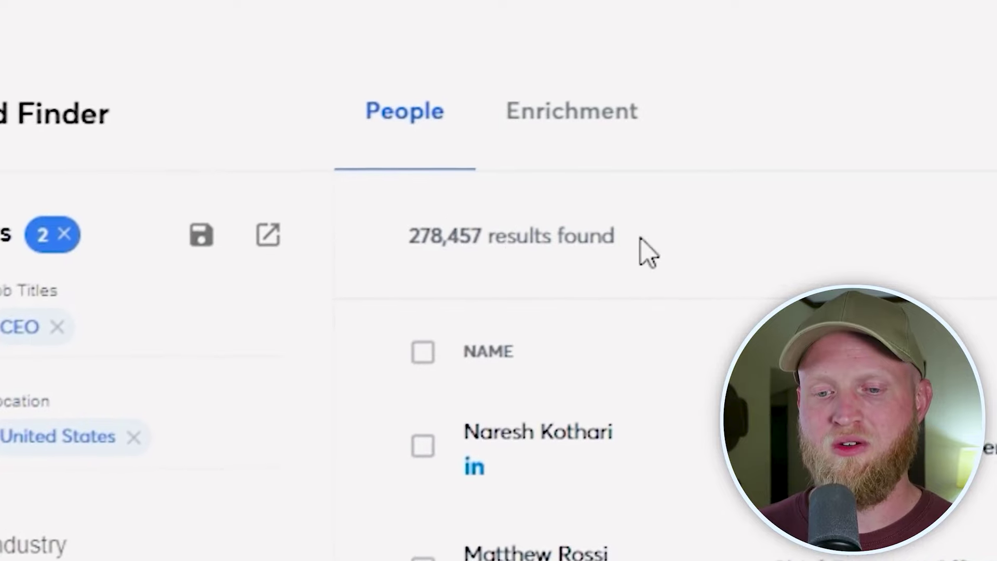
Add Manufacturing as the industry filter
click(336, 556)
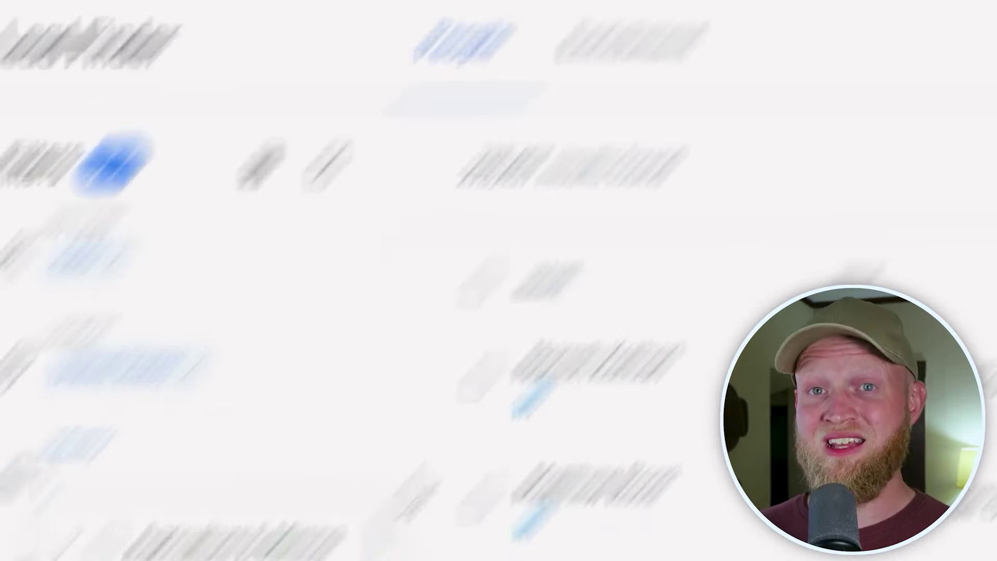
text(manuf)
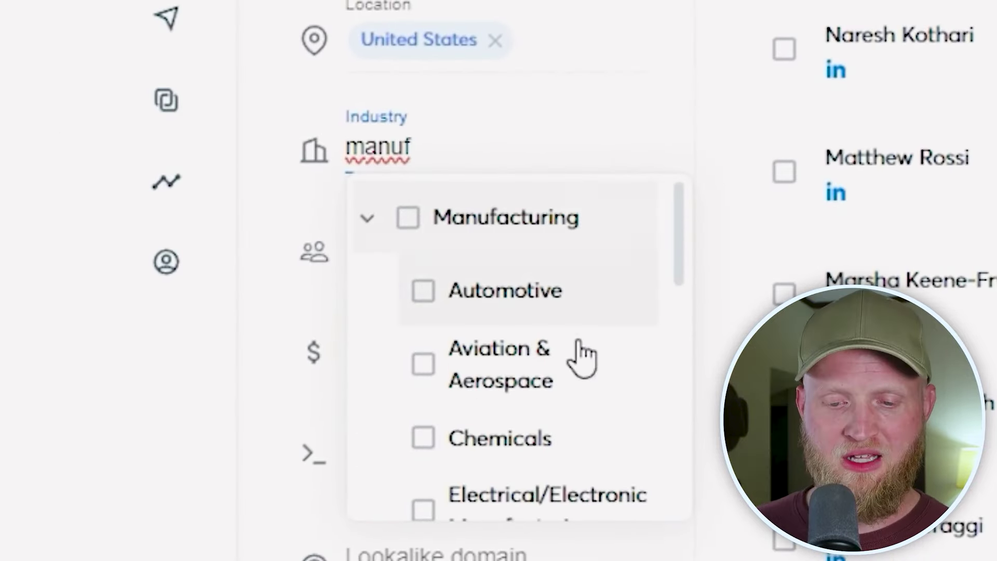
scroll(582, 372, down, 5)
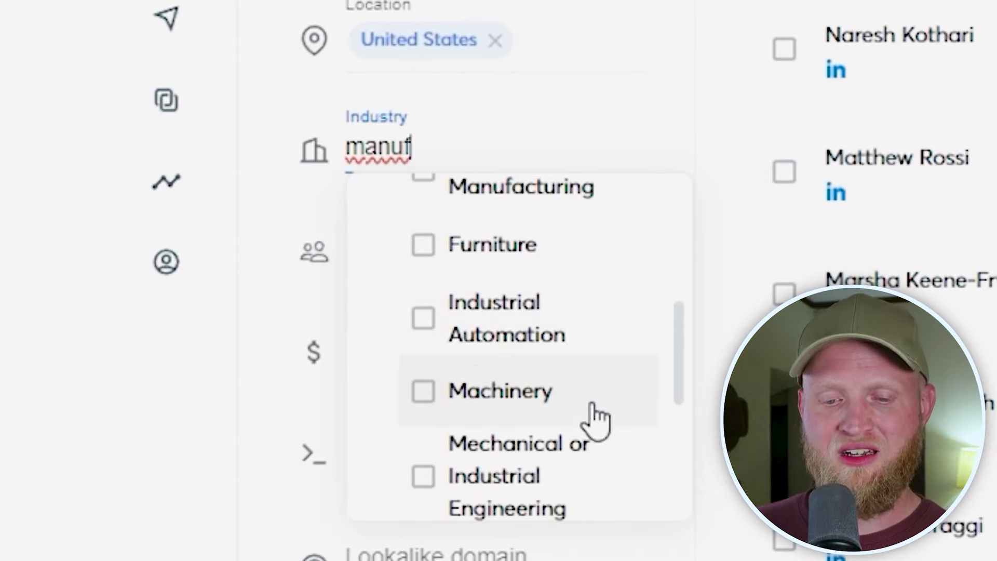
scroll(594, 423, up, 5)
click(408, 219)
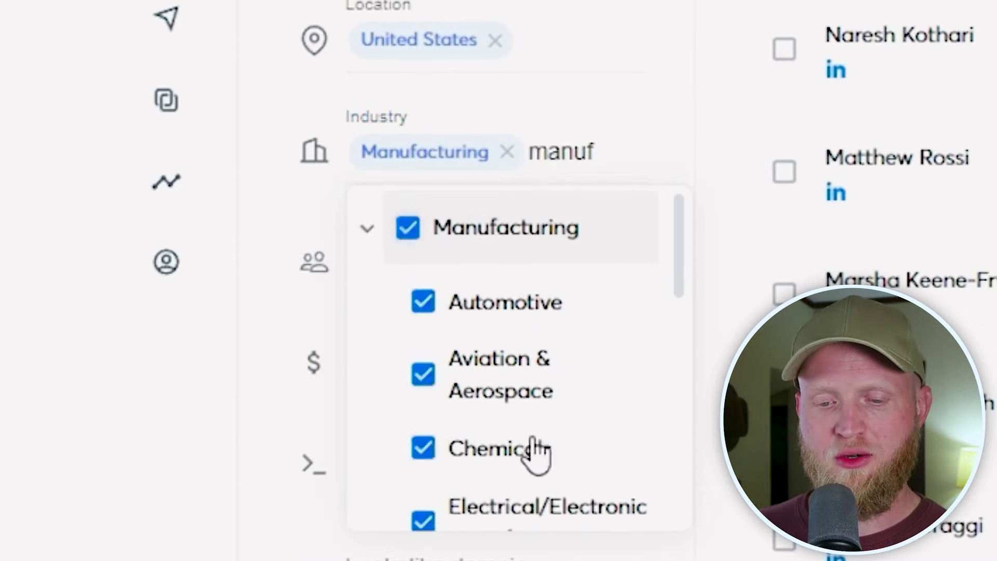
click(218, 527)
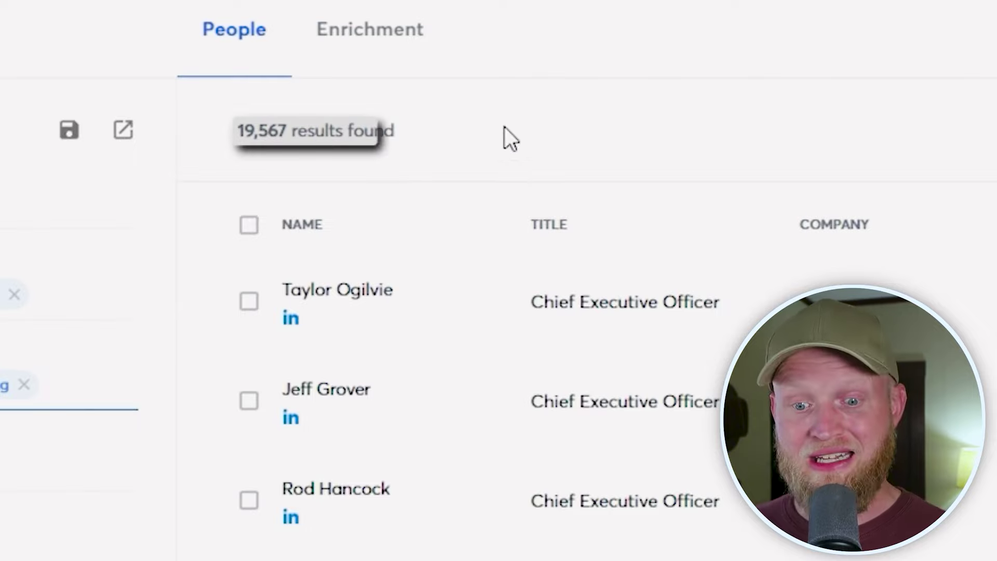
Tick the 25 - 100 employee range and the $1M - 10M revenue range
click(6, 488)
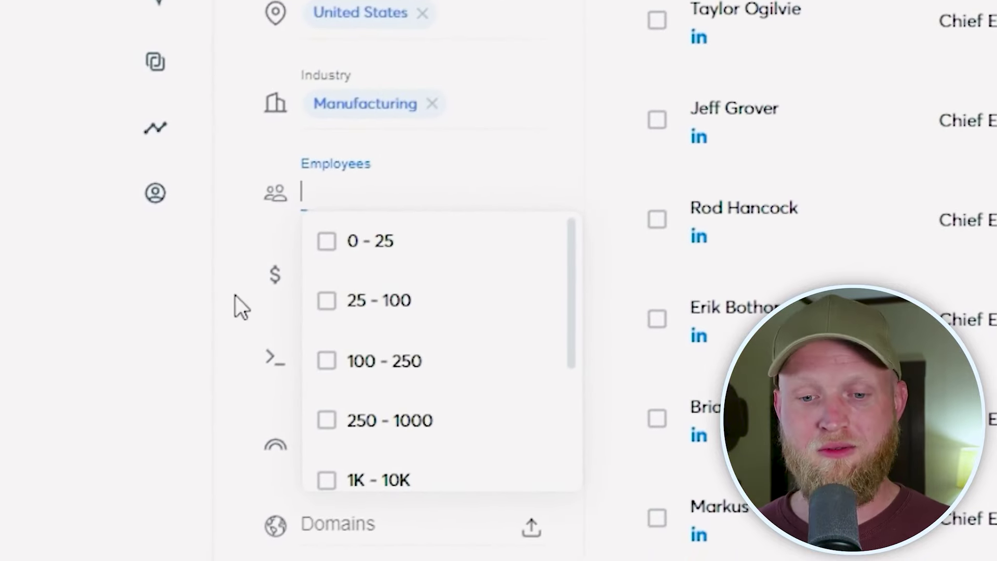
click(373, 302)
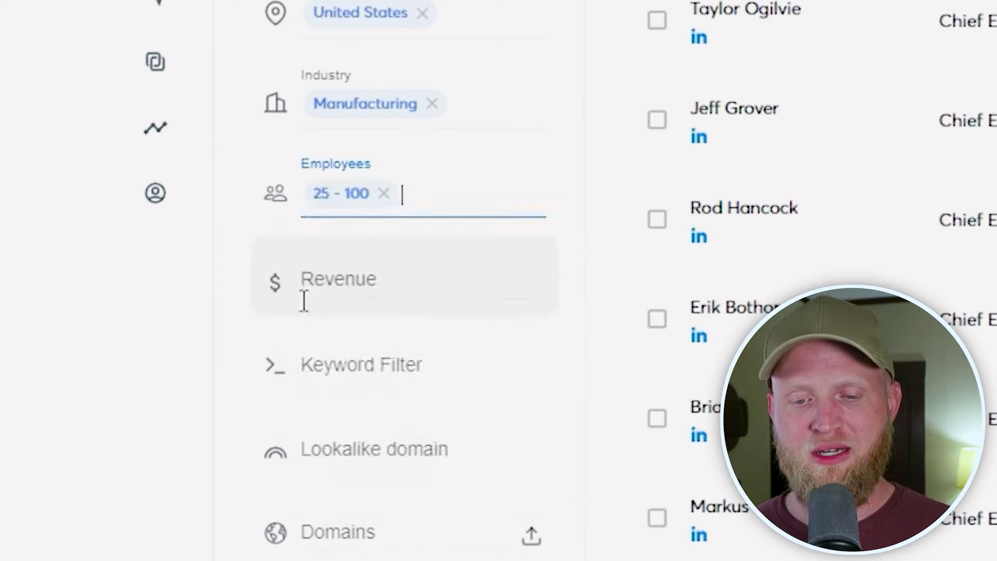
click(358, 285)
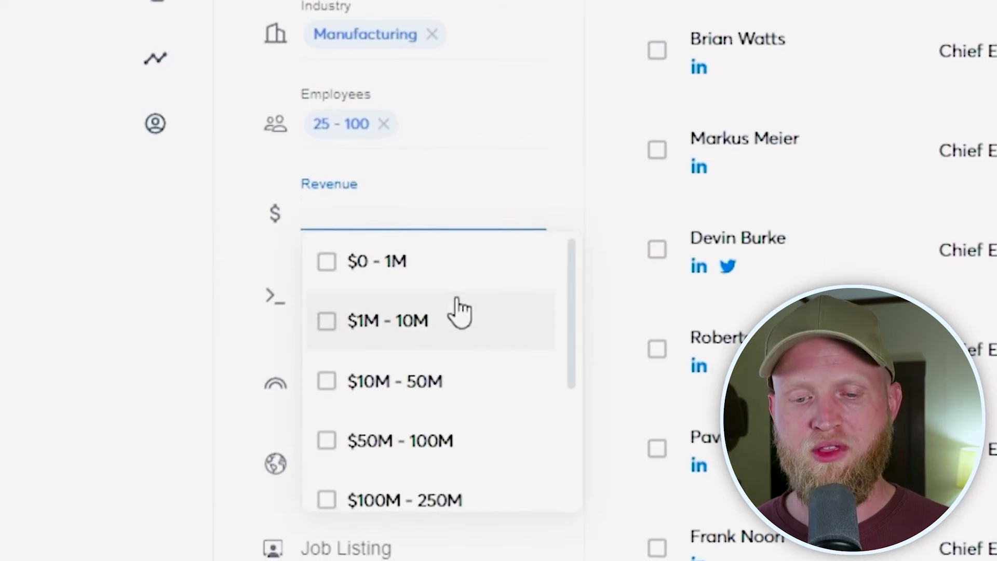
click(460, 311)
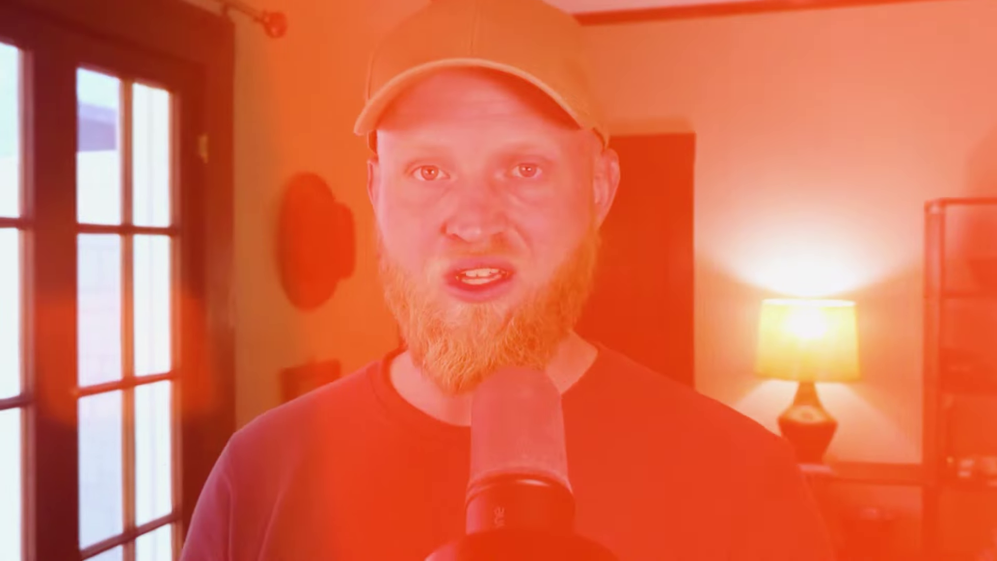
Copy abm.com from the ABM website's address and return to the Lead Finder domain filter
click(132, 306)
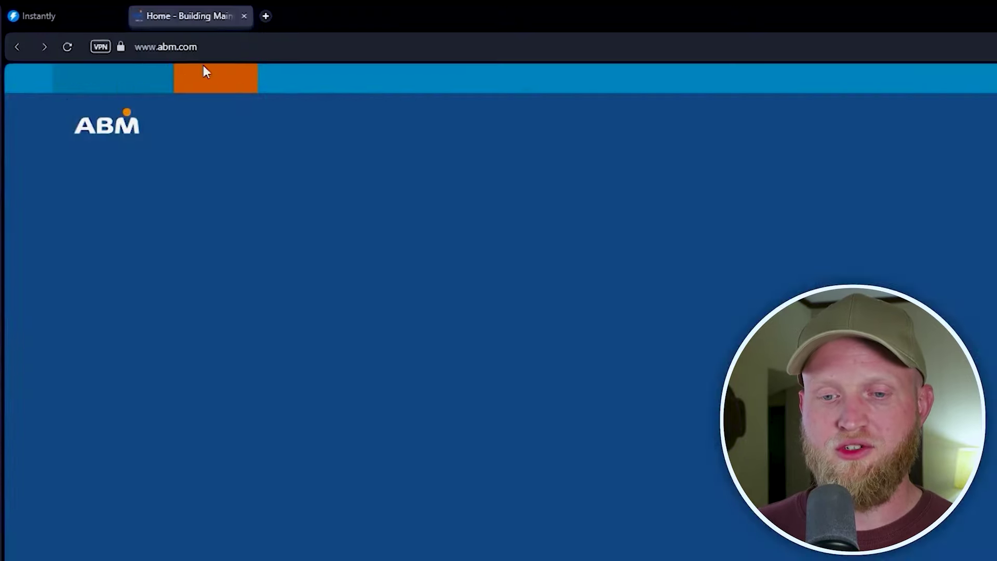
click(153, 45)
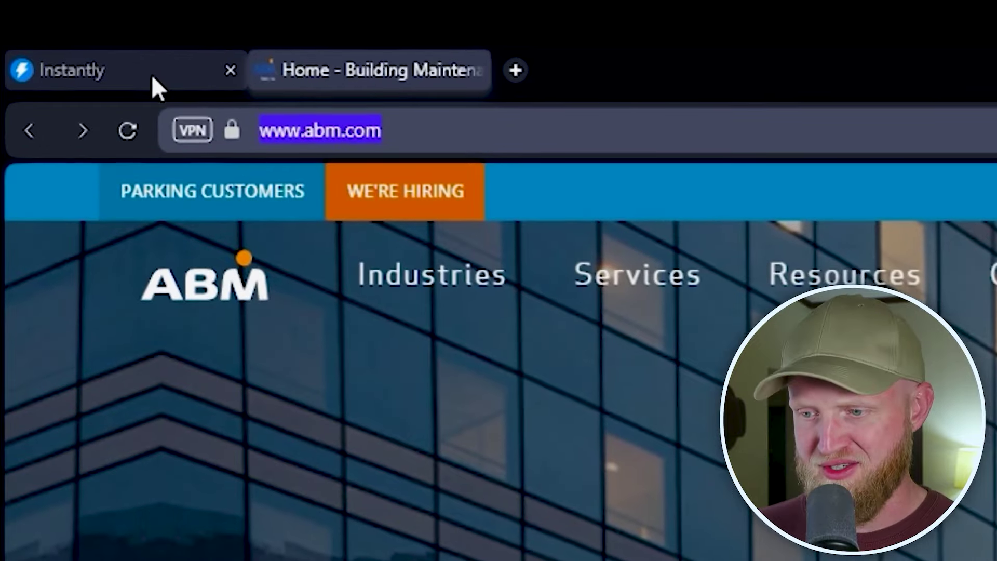
click(70, 67)
click(143, 442)
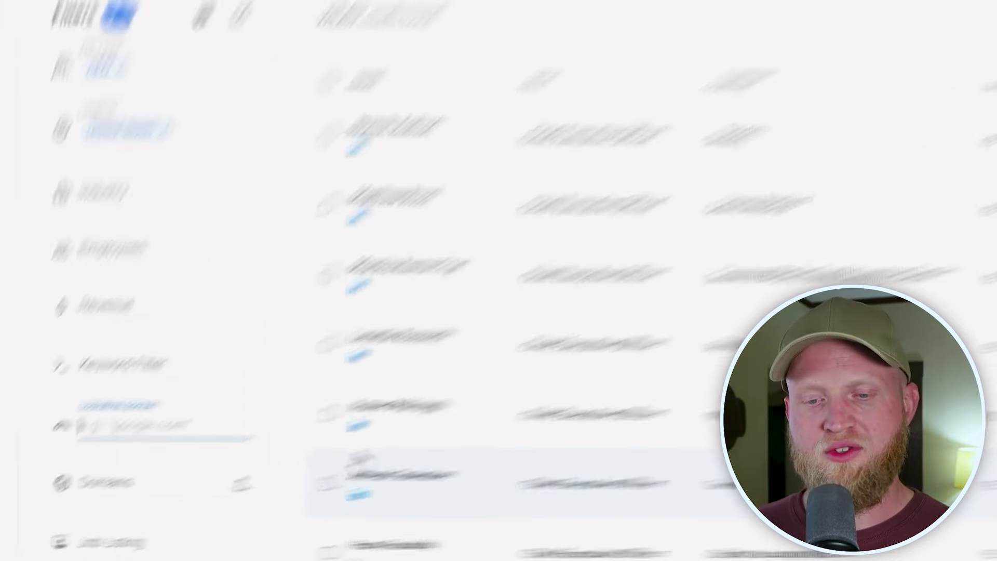
Paste abm.com as a domain filter and remove CEO from the job titles
text(abm.com)
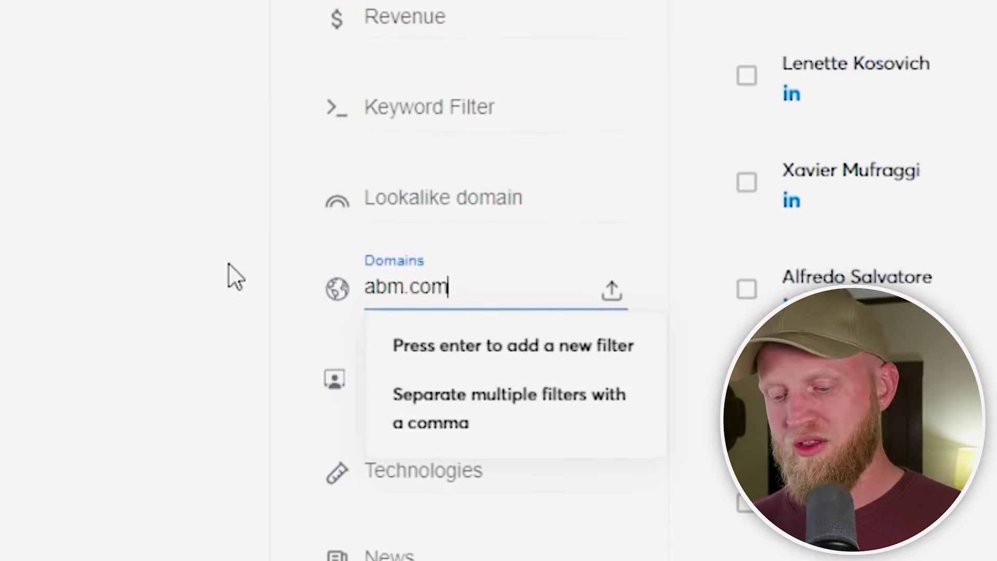
key(Return)
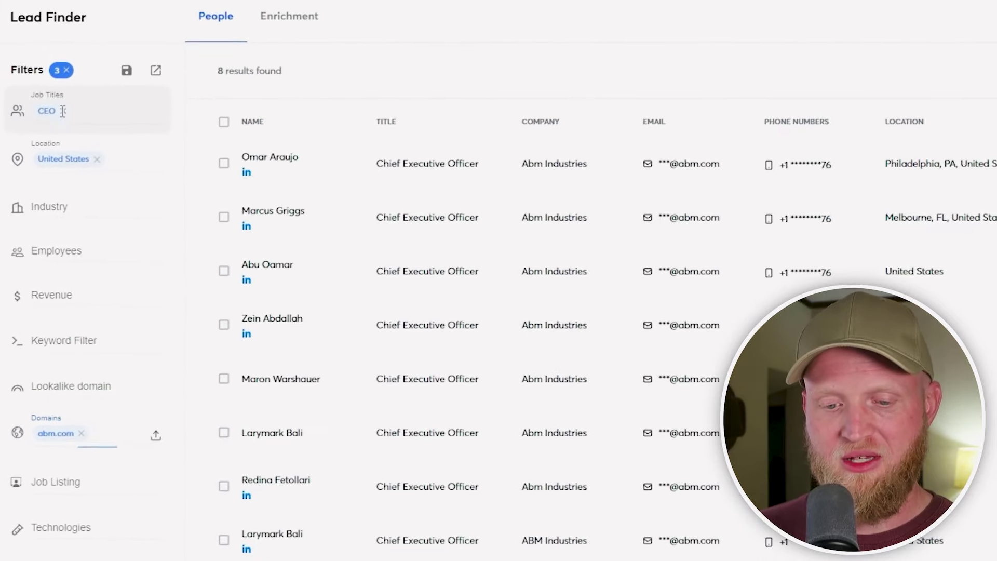
click(62, 111)
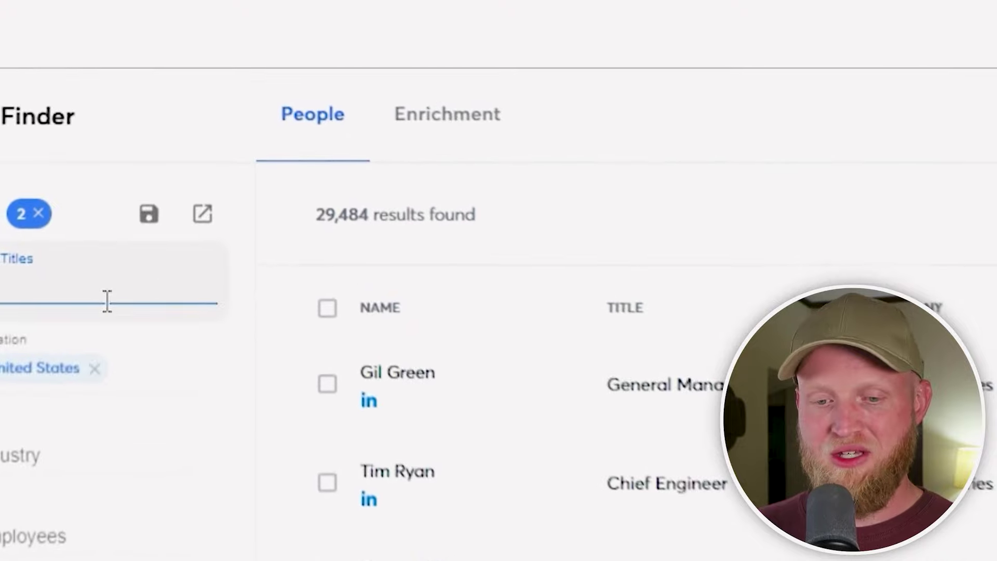
Add Manager of Operations as a job title and check the Job Listing filter
click(107, 302)
text(manager)
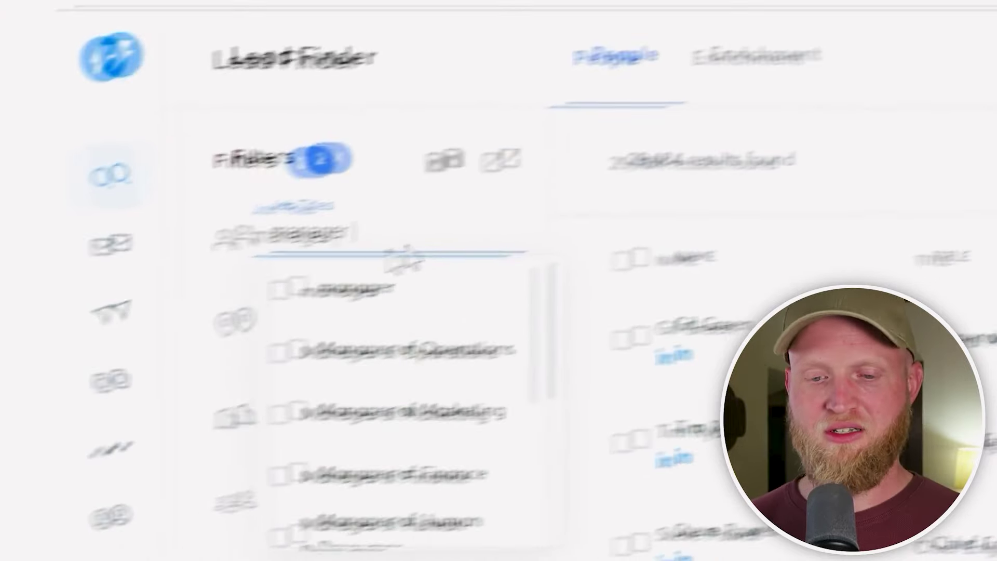
click(395, 350)
key(Escape)
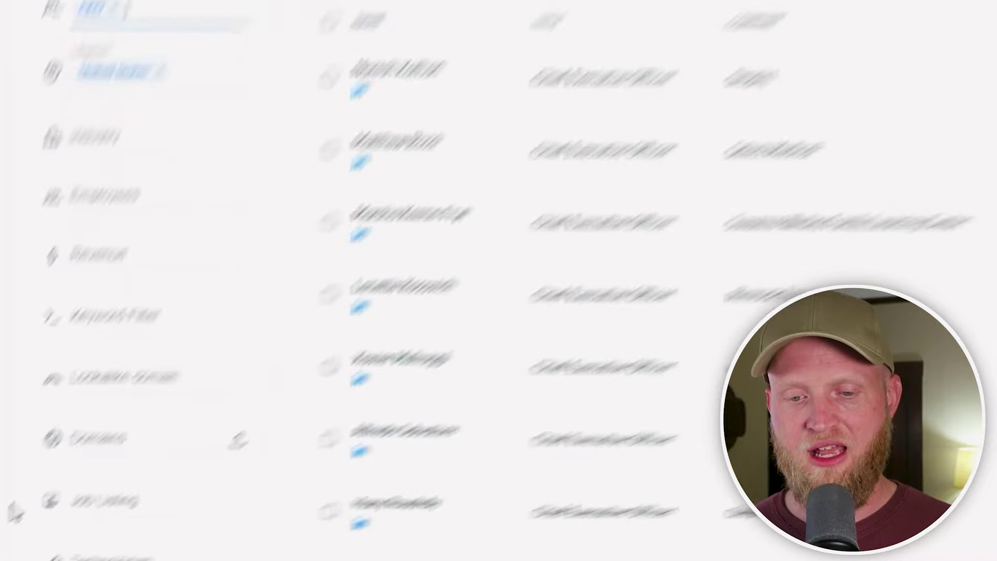
click(101, 524)
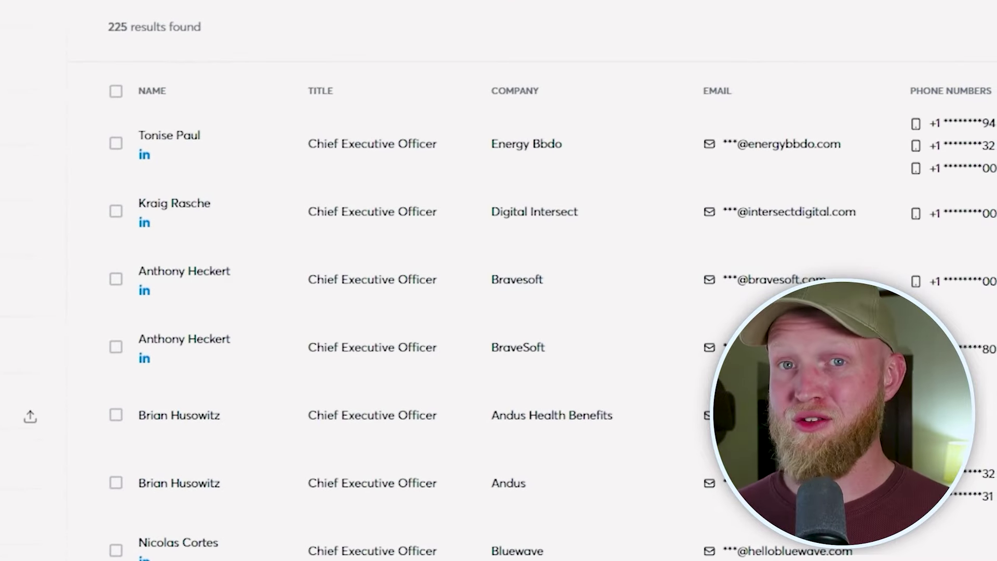
Filter by the Launched product news event and open the bulk lead selection menu
click(271, 254)
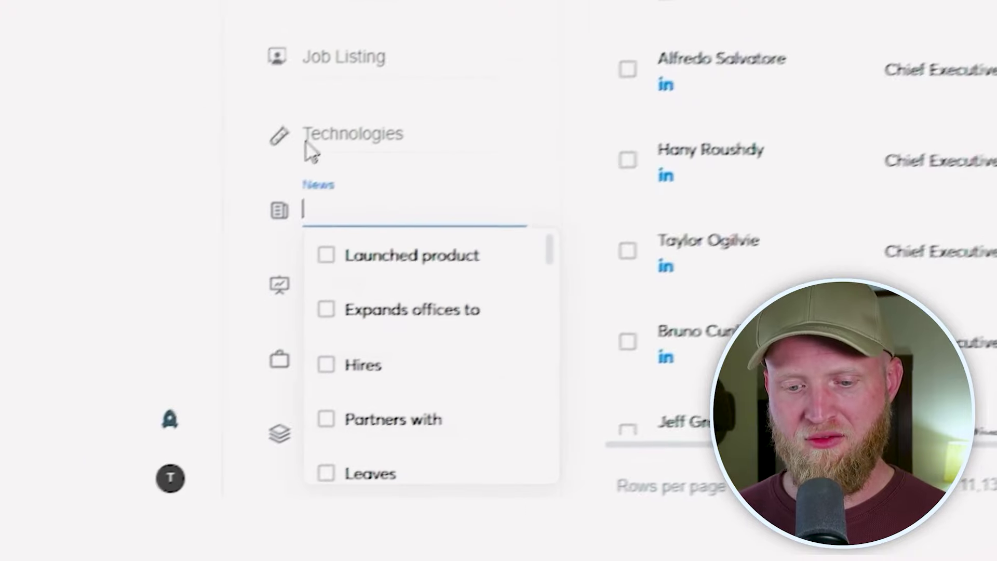
key(Return)
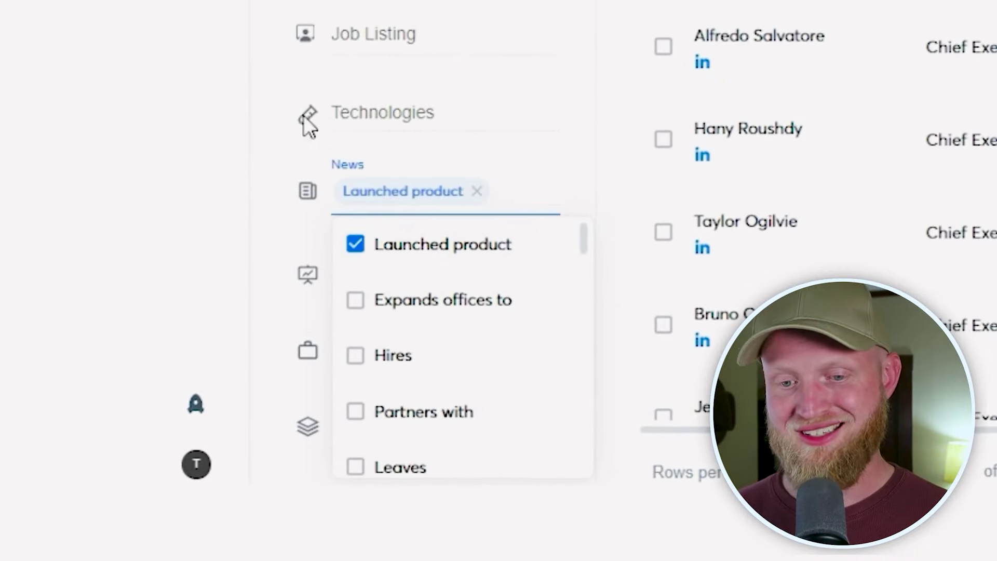
click(254, 64)
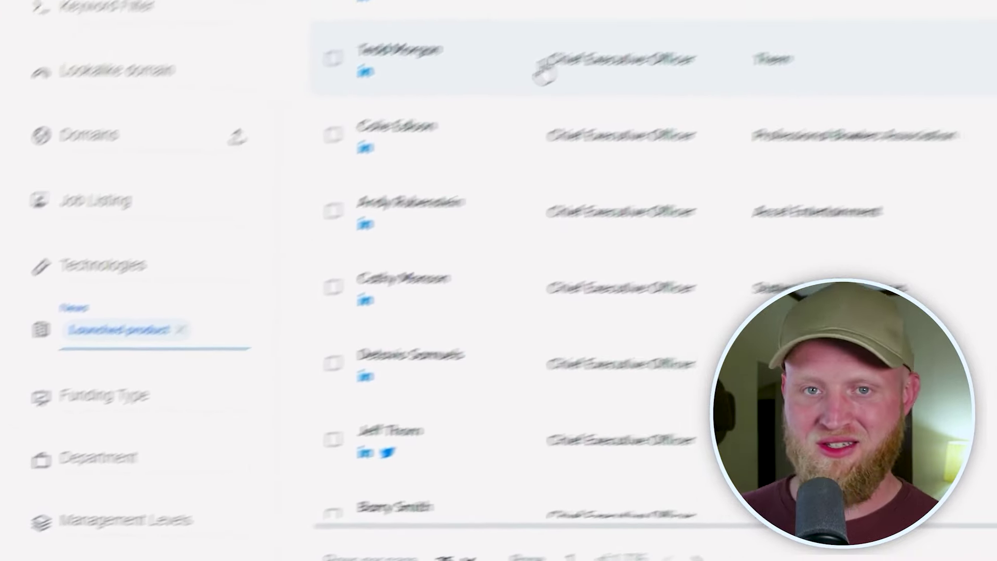
click(38, 12)
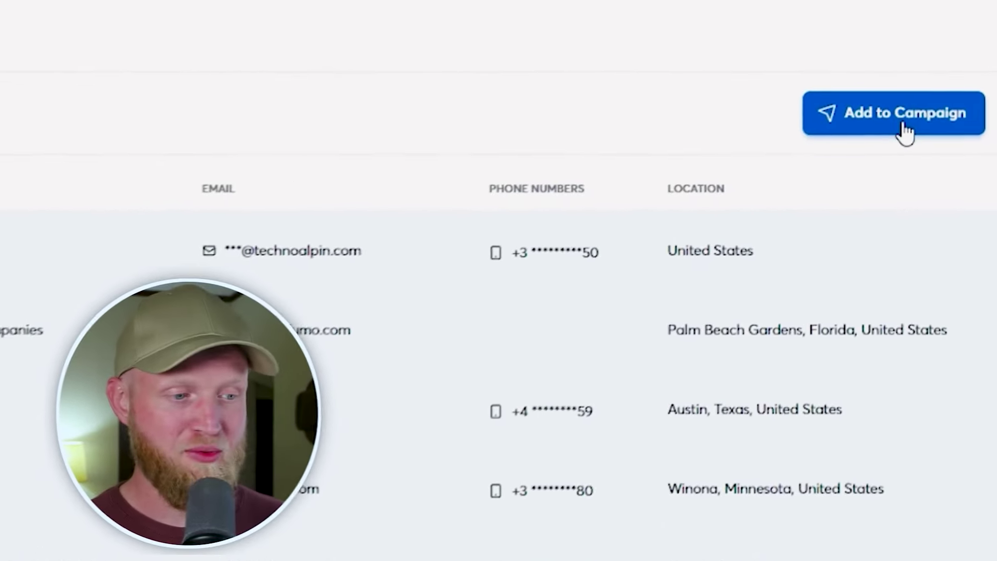
Add the selected 100 verified leads to Example Campaign
click(903, 134)
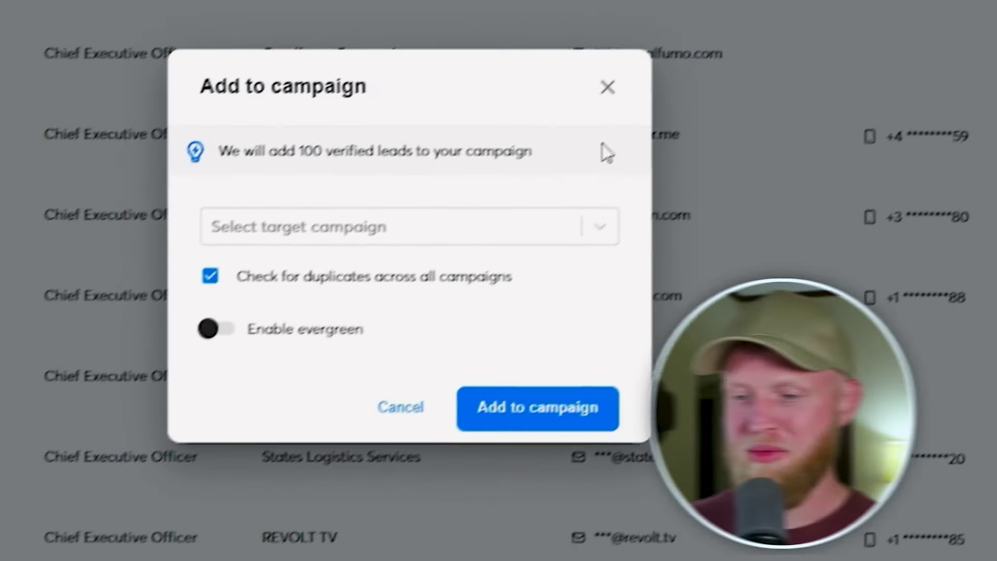
click(517, 207)
click(378, 271)
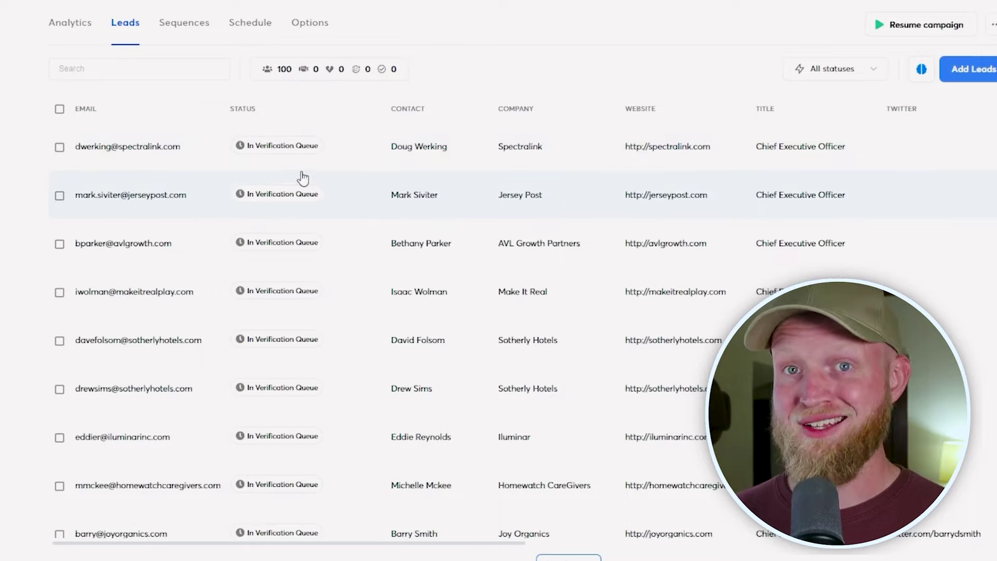
Scroll through the imported leads' columns and open the AI Prompts panel
scroll(308, 186, right, 10)
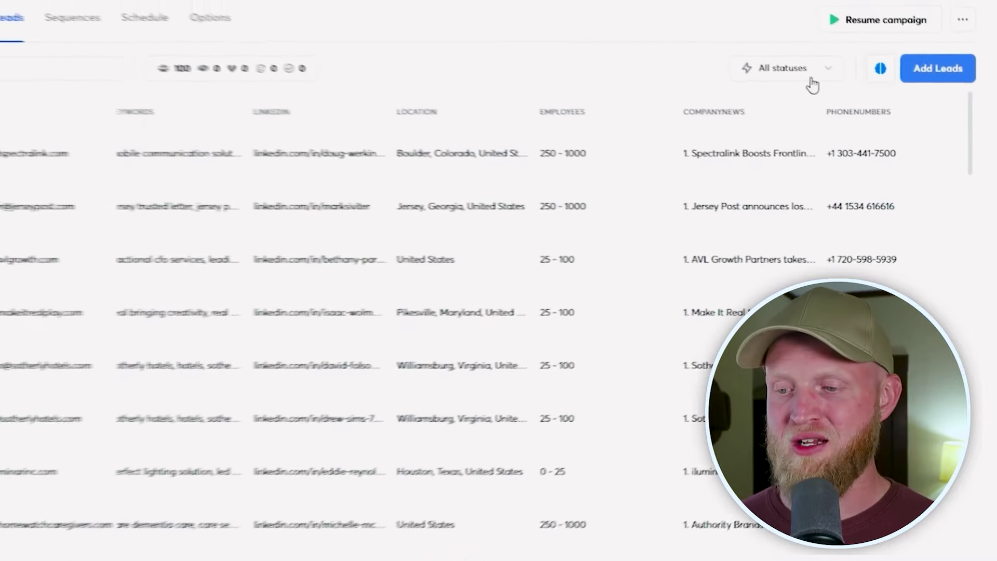
scroll(702, 262, down, 5)
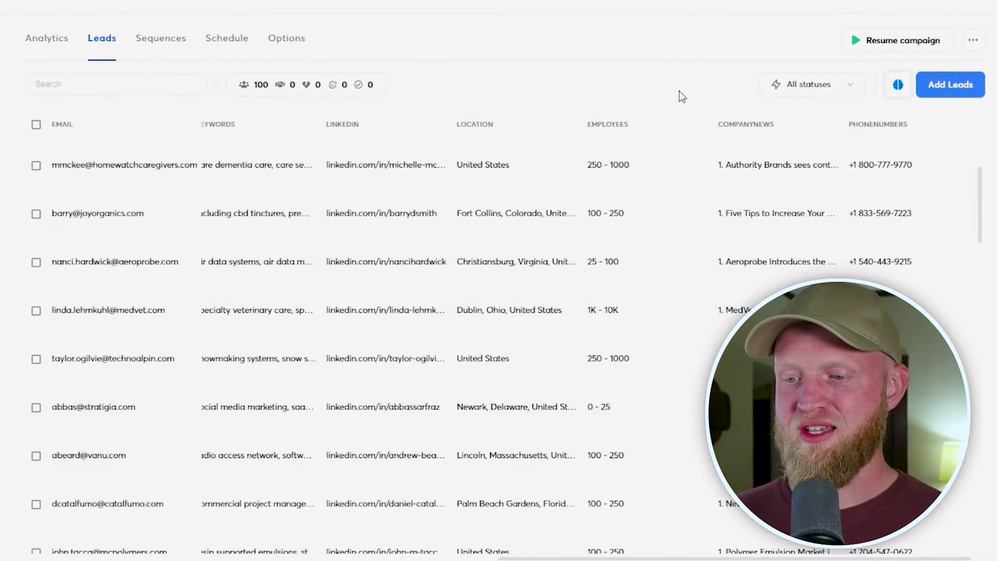
click(898, 85)
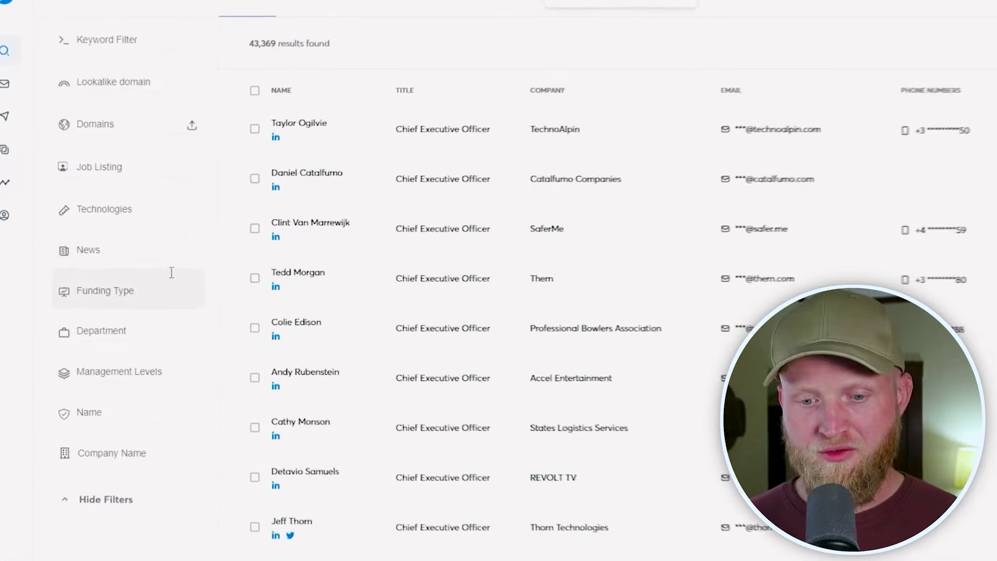
Look through the Funding Type, Department and Management Levels filter options
click(147, 293)
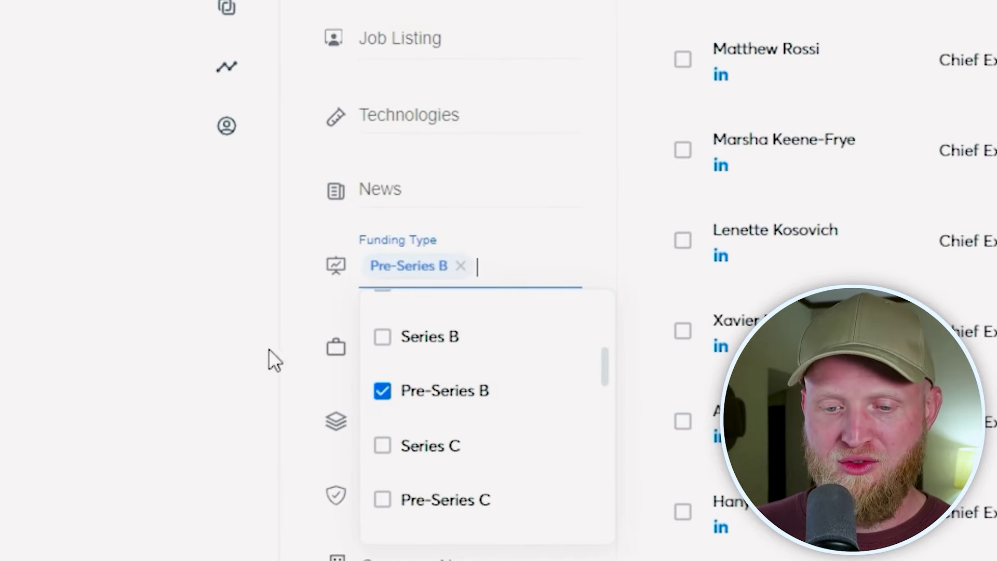
click(550, 346)
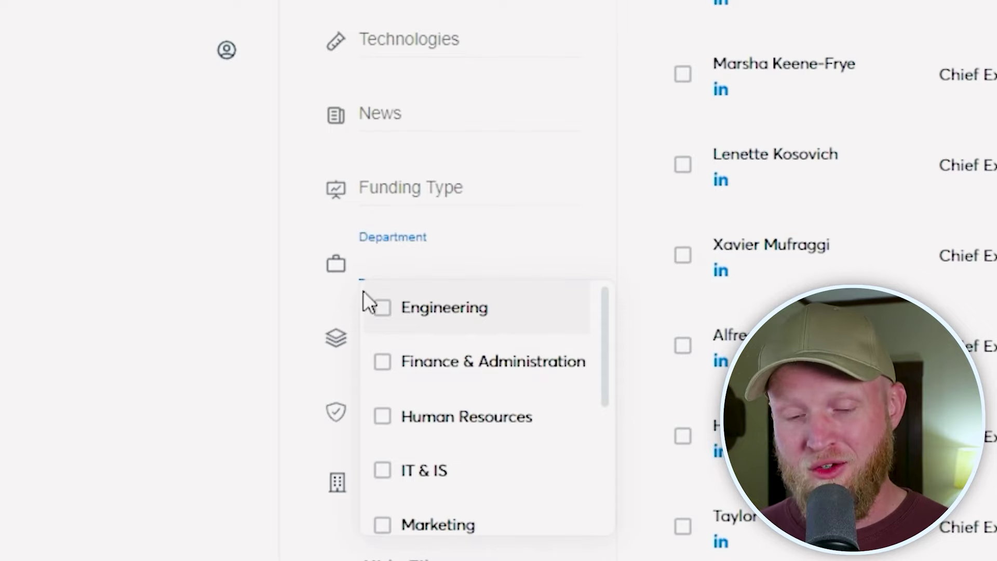
click(298, 307)
click(415, 338)
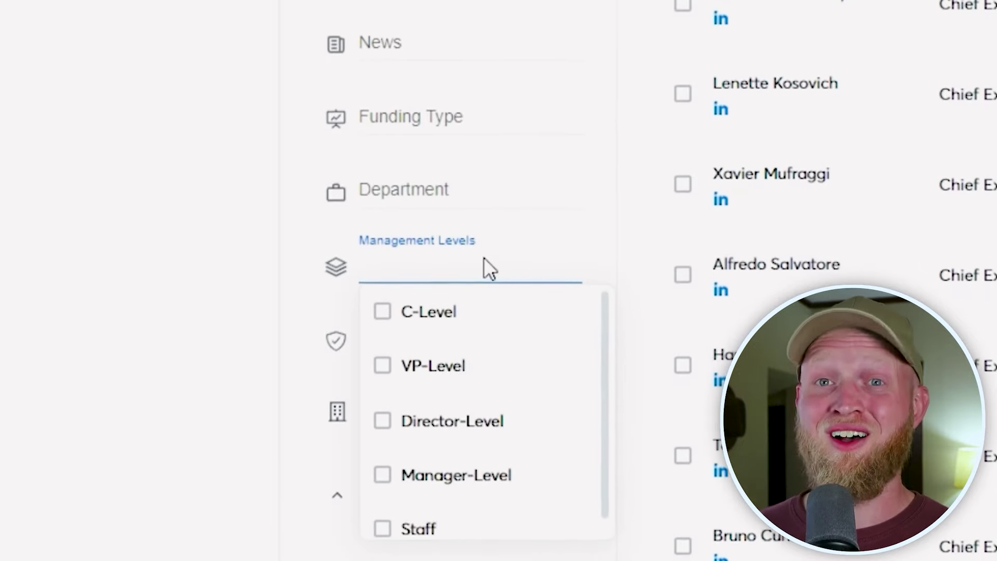
Add Bob as a name filter
key(Tab)
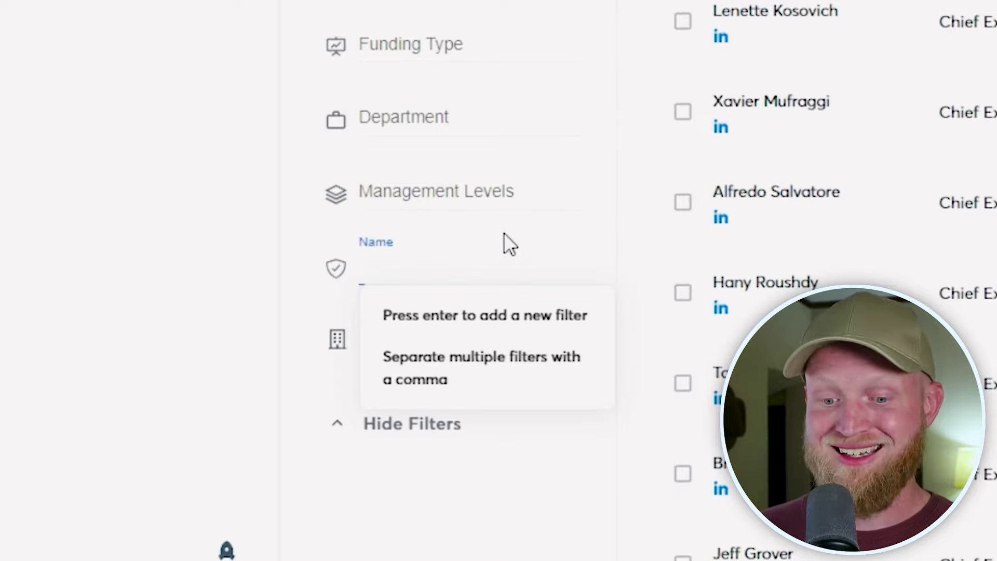
text(Bob)
key(Return)
key(Tab)
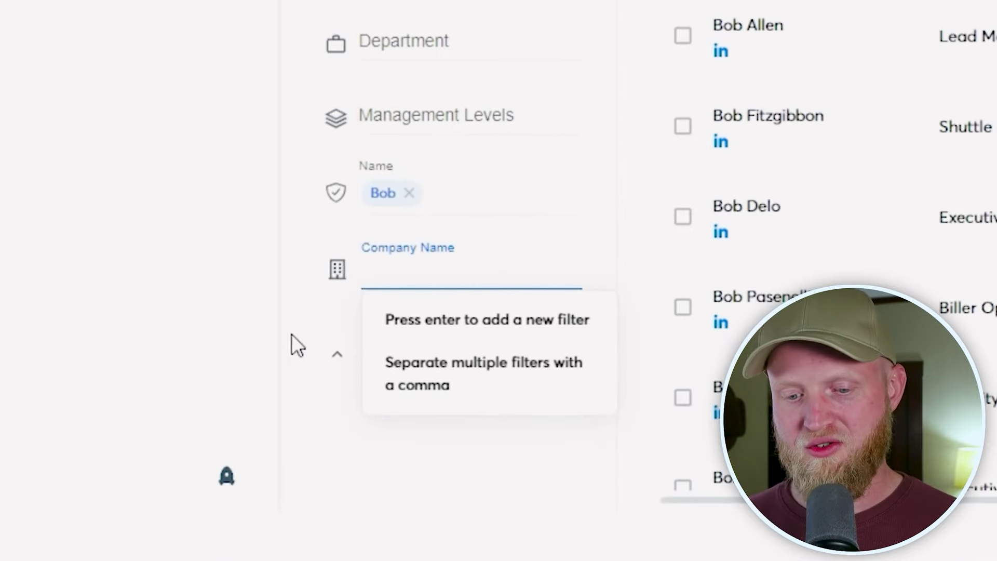